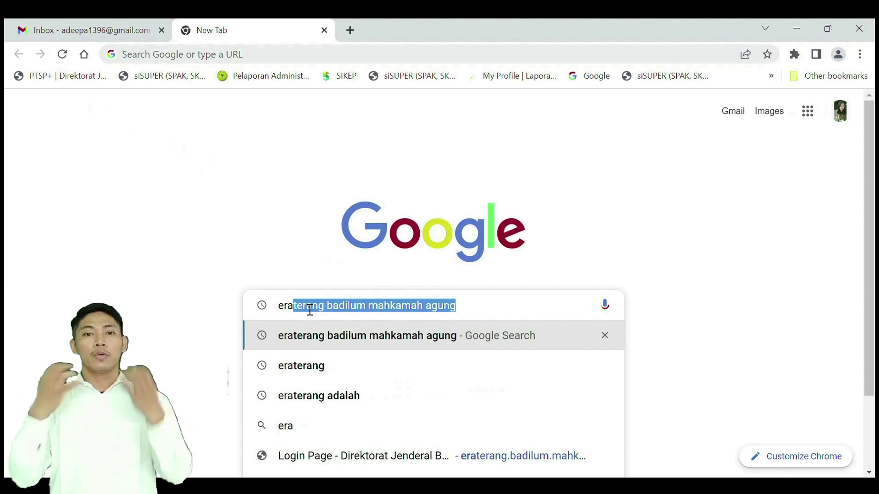
Step: Search Google for 'eraterang badilum mahkamah agung' and open the official Eraterang Badilum Mahkamah Agung site
{"action": "type", "text": "badilum"}
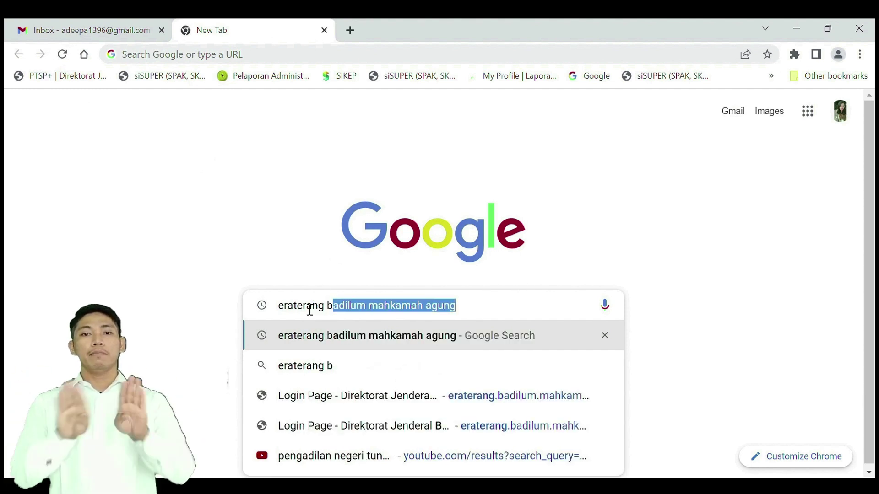
{"action": "type", "text": " mah"}
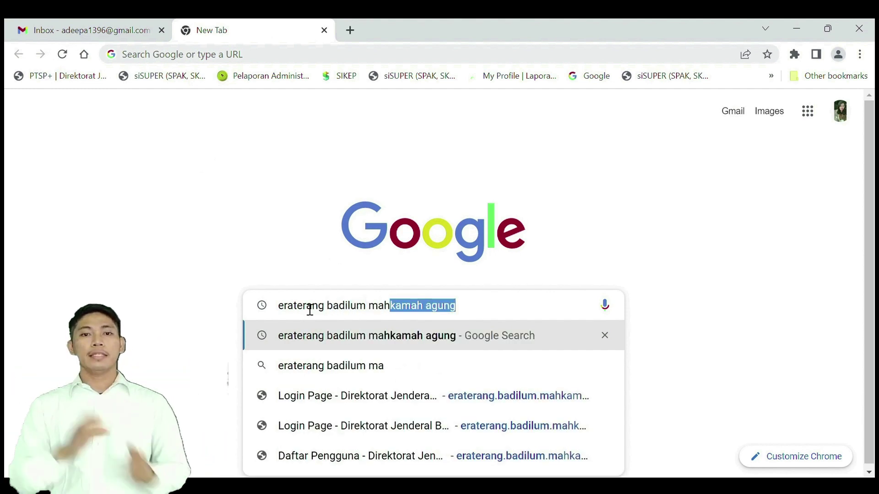
{"action": "type", "text": "kamah agung"}
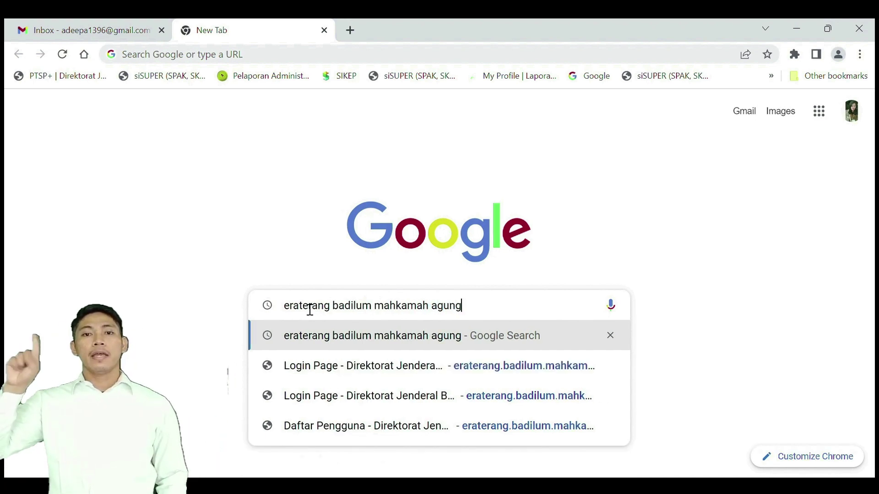
{"action": "key", "text": "Return"}
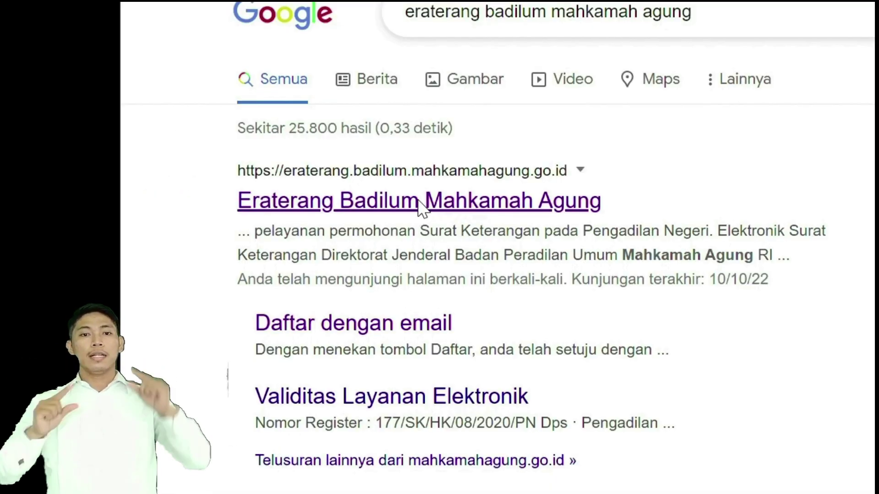
{"action": "left_click", "coordinate": [419, 203]}
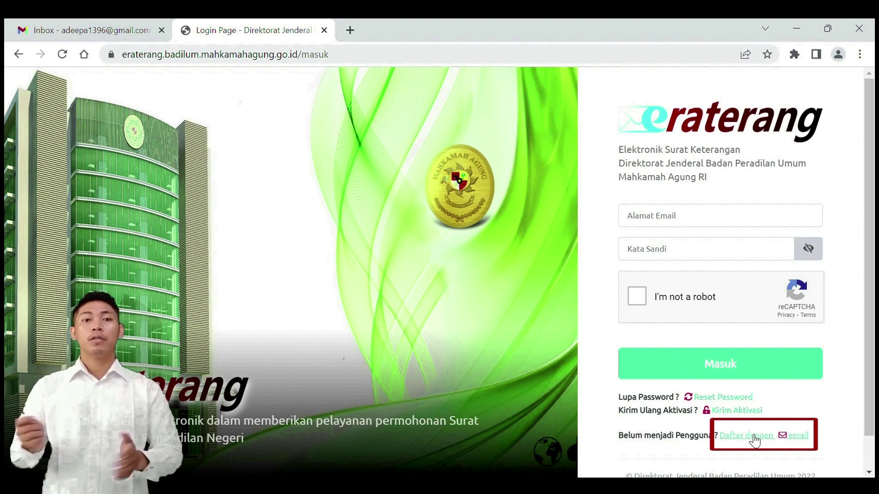
Step: Open the e-mail registration form and enter the user's full name and e-mail address
{"action": "left_click", "coordinate": [754, 441]}
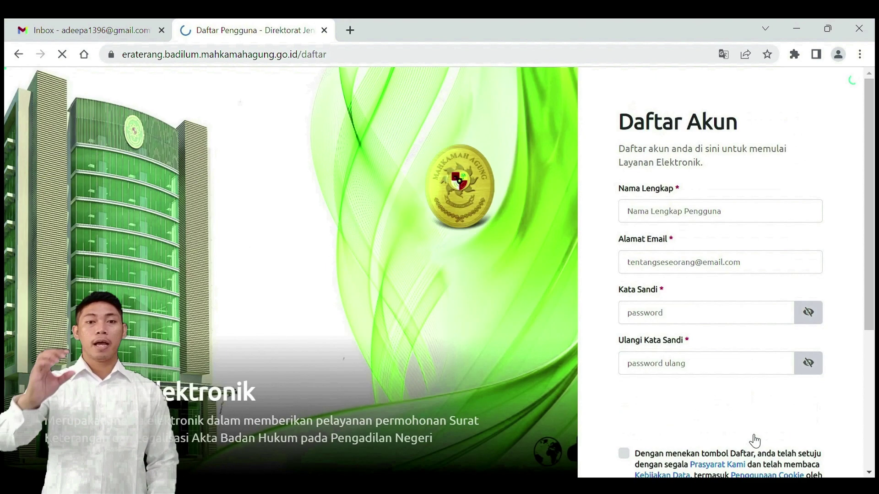
{"action": "left_click", "coordinate": [658, 220]}
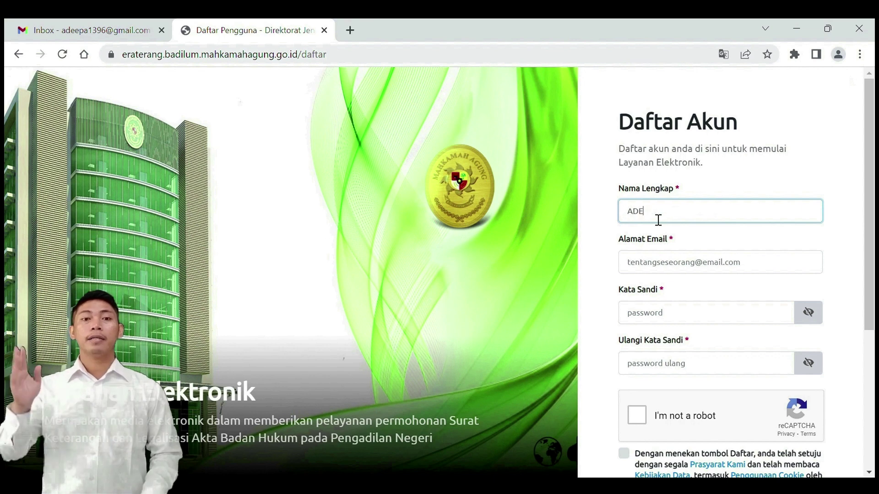
{"action": "left_click", "coordinate": [650, 273]}
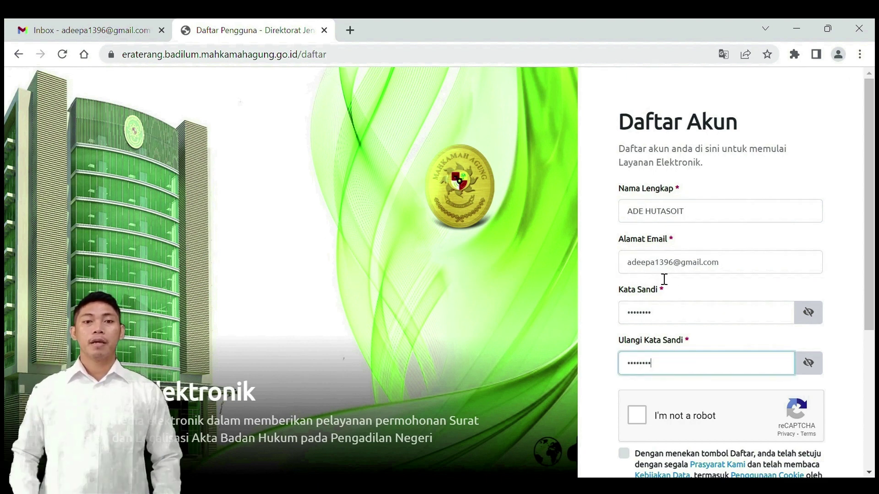
Step: Pass the reCAPTCHA, accept the terms and data policy, and submit the registration
{"action": "scroll", "coordinate": [669, 367], "scroll_direction": "down", "scroll_amount": 2}
{"action": "left_click", "coordinate": [636, 348]}
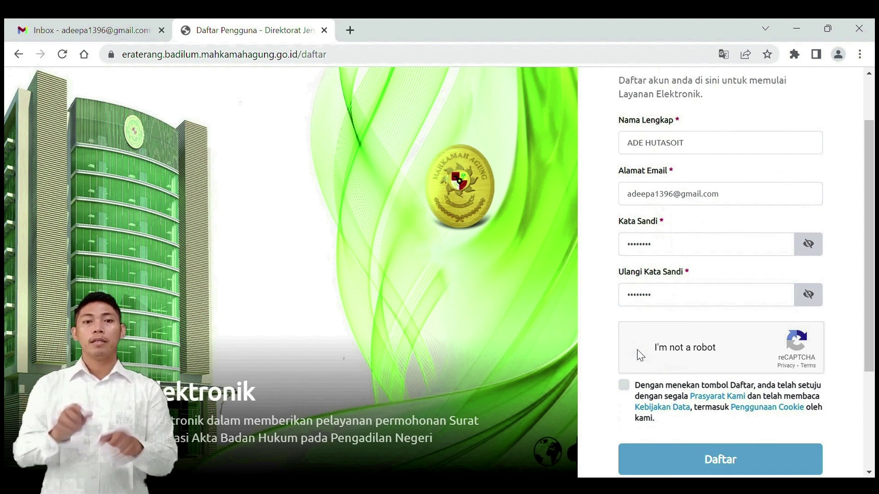
{"action": "left_click", "coordinate": [627, 385]}
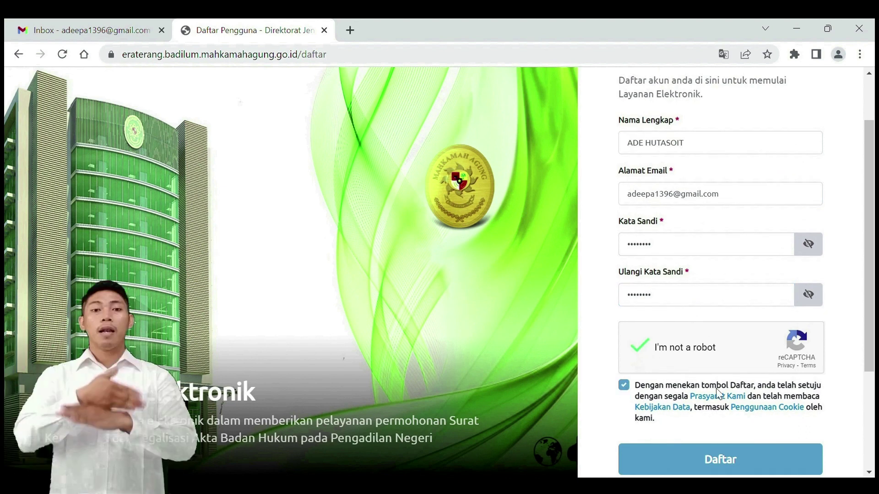
{"action": "scroll", "coordinate": [847, 385], "scroll_direction": "down", "scroll_amount": 2}
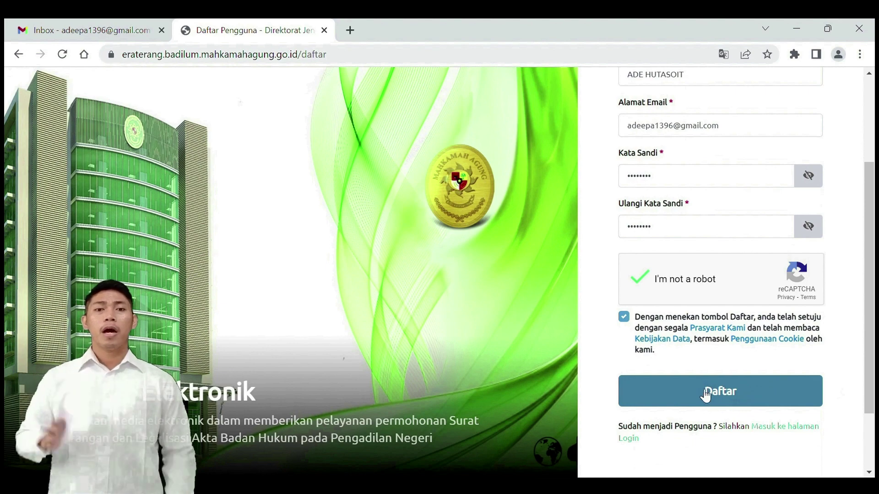
{"action": "left_click", "coordinate": [732, 393]}
{"action": "left_click", "coordinate": [559, 365]}
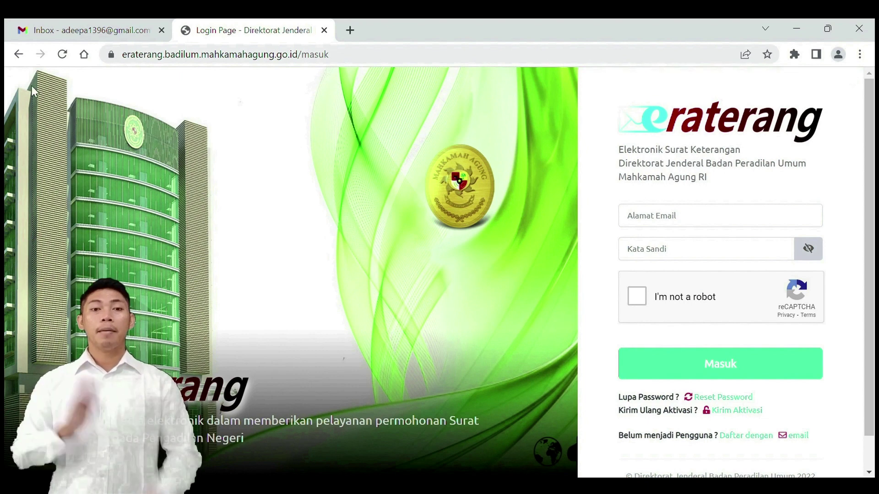
Step: Refresh Gmail, open the Spam folder, and open the 'Aktivasi Akun' activation email
{"action": "left_click", "coordinate": [63, 31]}
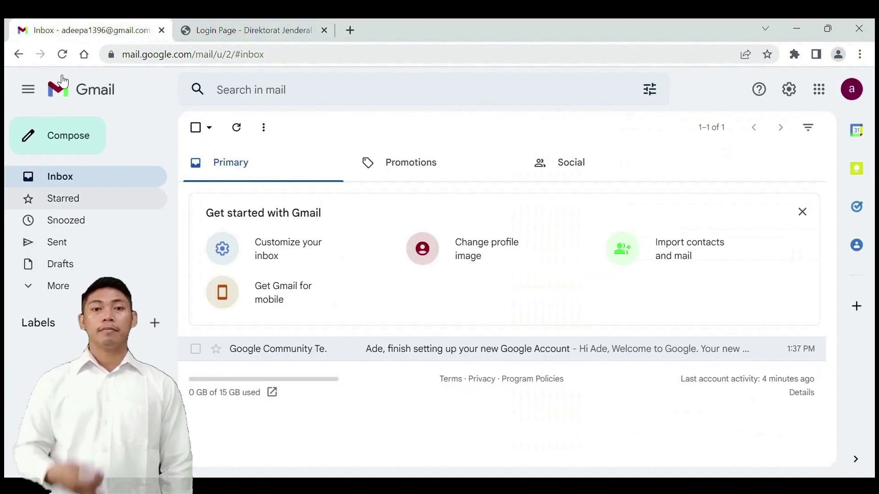
{"action": "left_click", "coordinate": [63, 54]}
{"action": "left_click", "coordinate": [76, 292]}
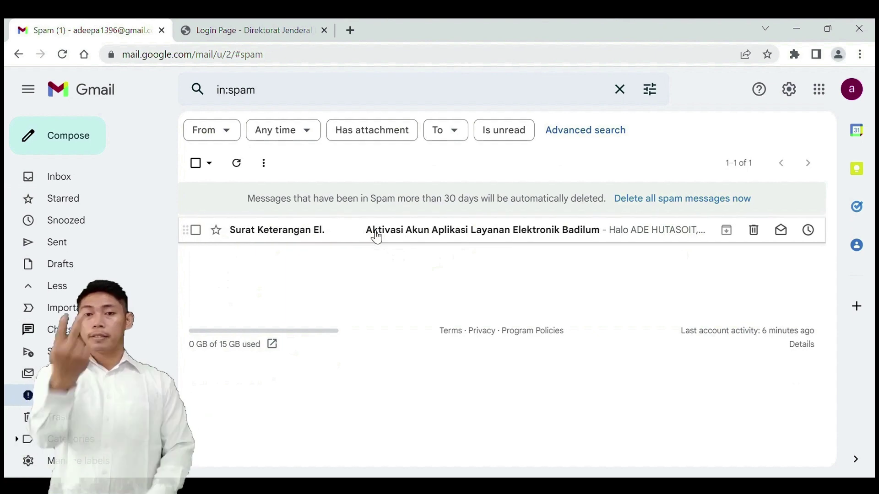
{"action": "left_click", "coordinate": [376, 231]}
{"action": "scroll", "coordinate": [373, 232], "scroll_direction": "down", "scroll_amount": 3}
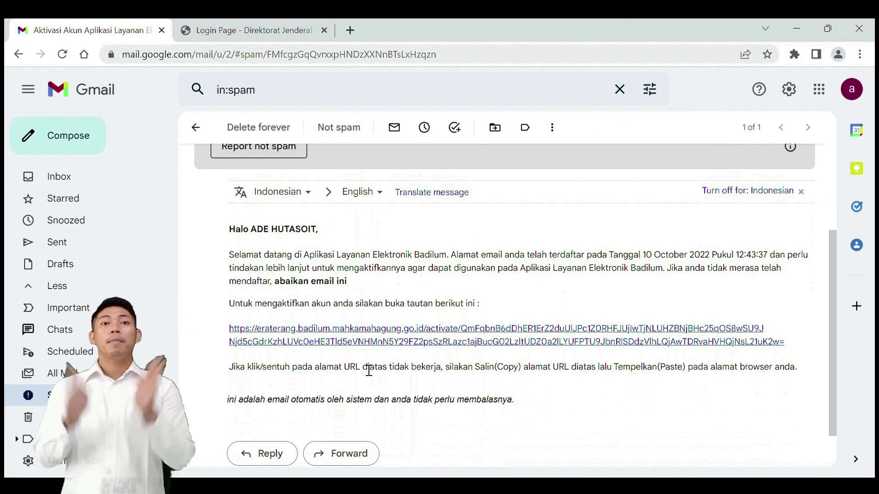
Step: Follow the activation link, then log in with the new account's e-mail and password past reCAPTCHA
{"action": "left_click", "coordinate": [365, 343]}
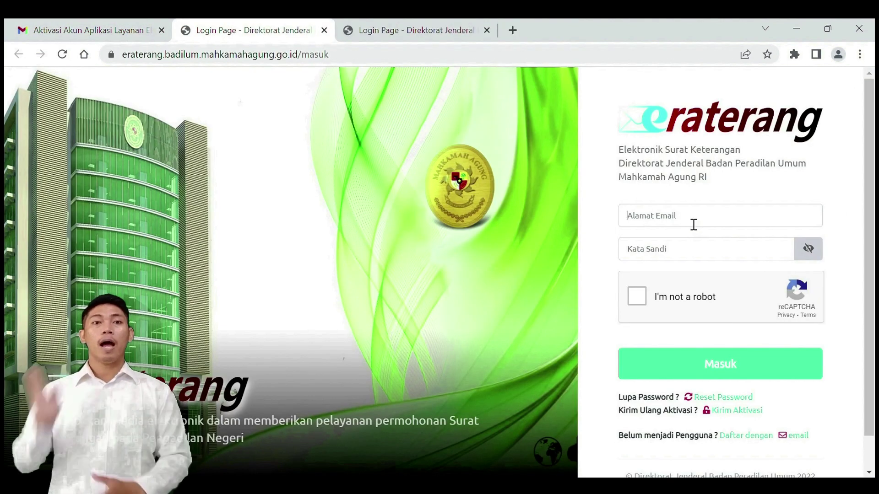
{"action": "left_click", "coordinate": [693, 224]}
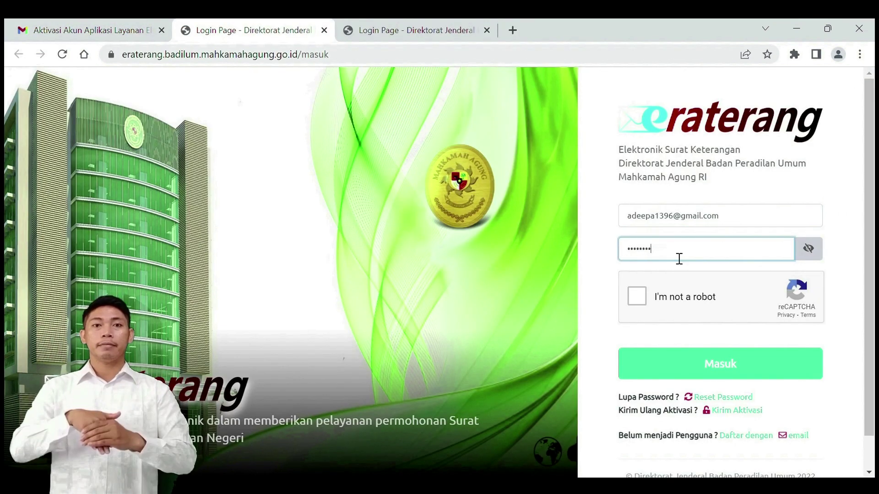
{"action": "left_click", "coordinate": [637, 298]}
{"action": "left_click", "coordinate": [735, 366]}
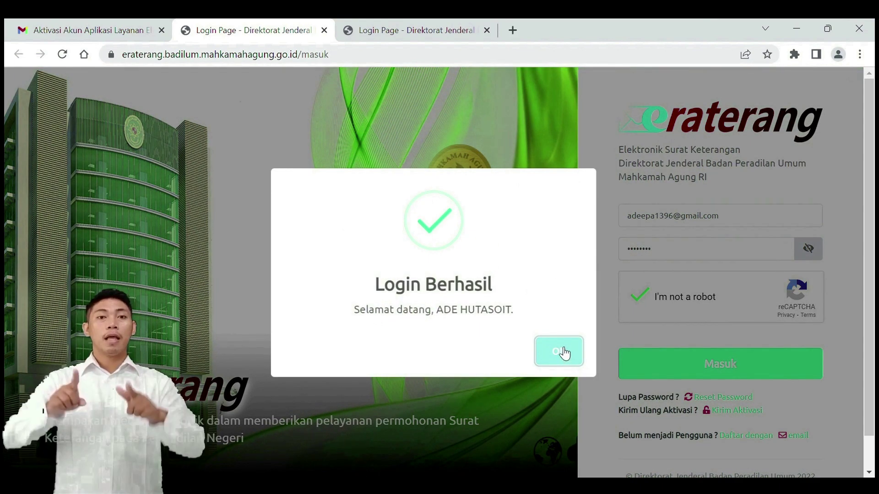
{"action": "left_click", "coordinate": [559, 352]}
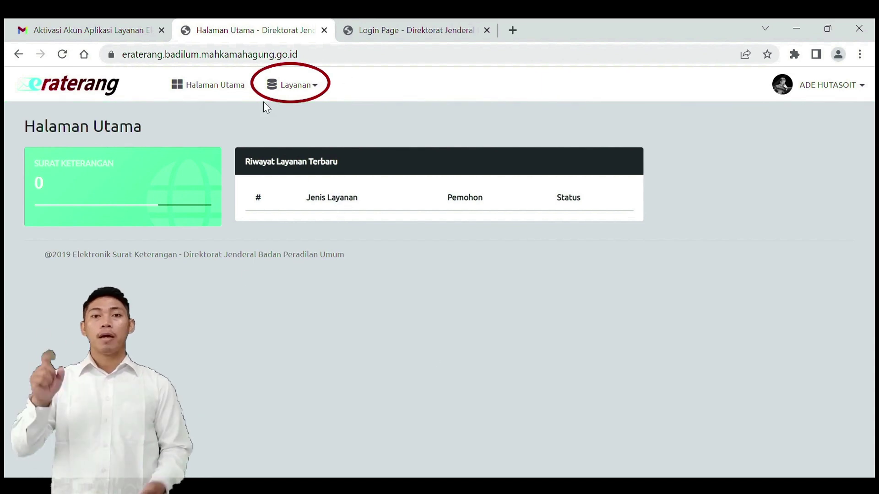
Step: Start a new Surat Keterangan Elektronik request addressed to PENGADILAN NEGERI SANGATTA
{"action": "left_click", "coordinate": [320, 90]}
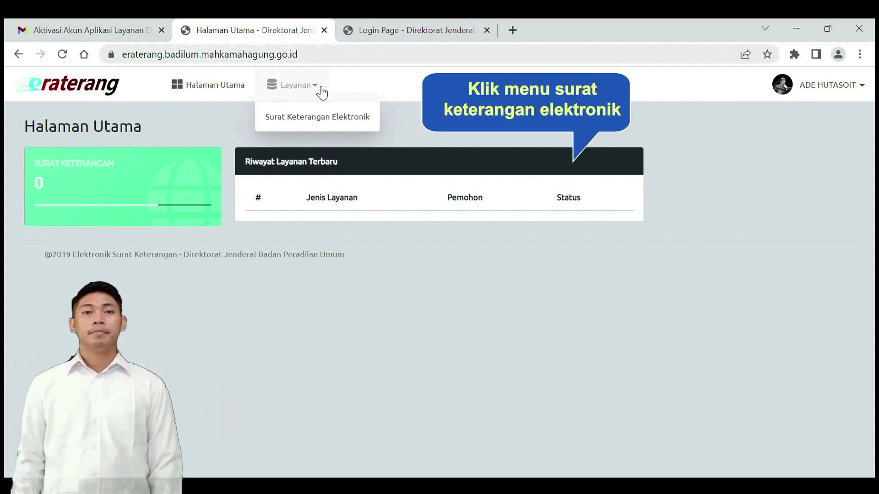
{"action": "left_click", "coordinate": [337, 121]}
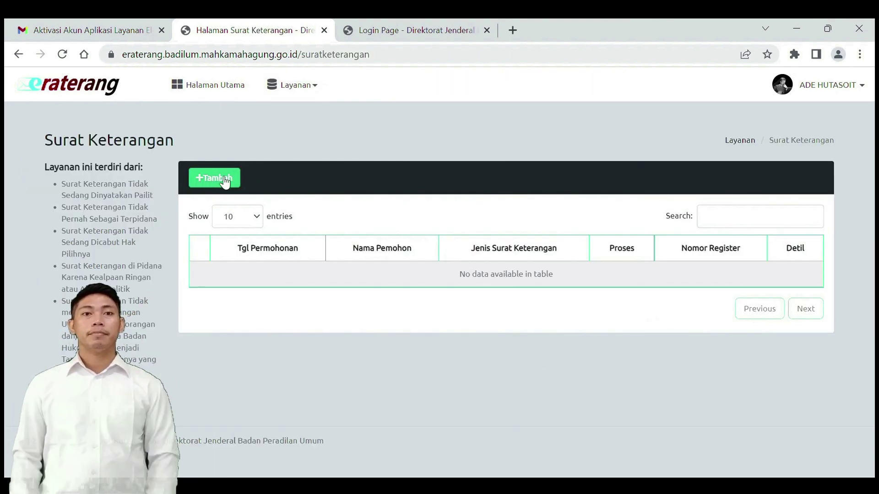
{"action": "left_click", "coordinate": [220, 179]}
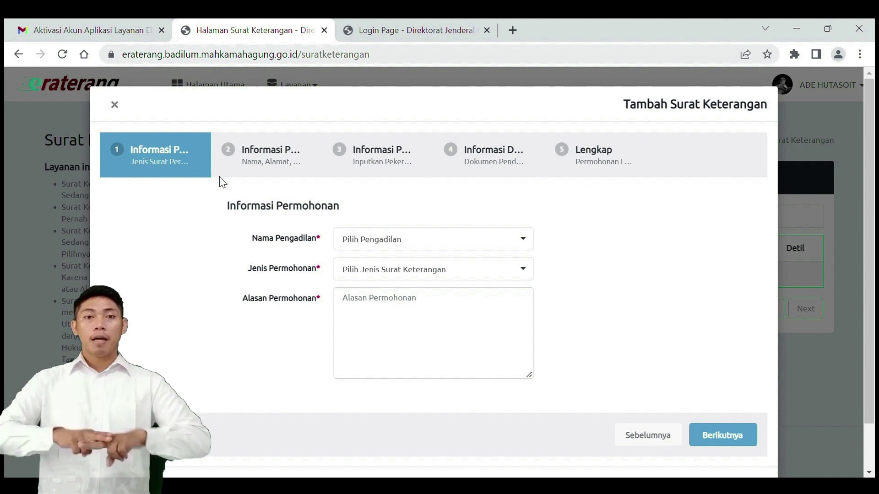
{"action": "left_click", "coordinate": [458, 239]}
{"action": "type", "text": "pengadilan negeri san"}
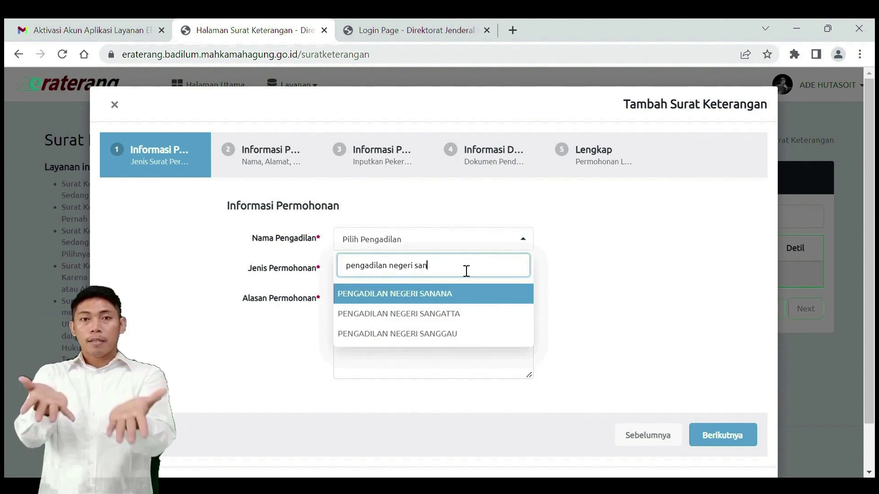
{"action": "type", "text": "gatta"}
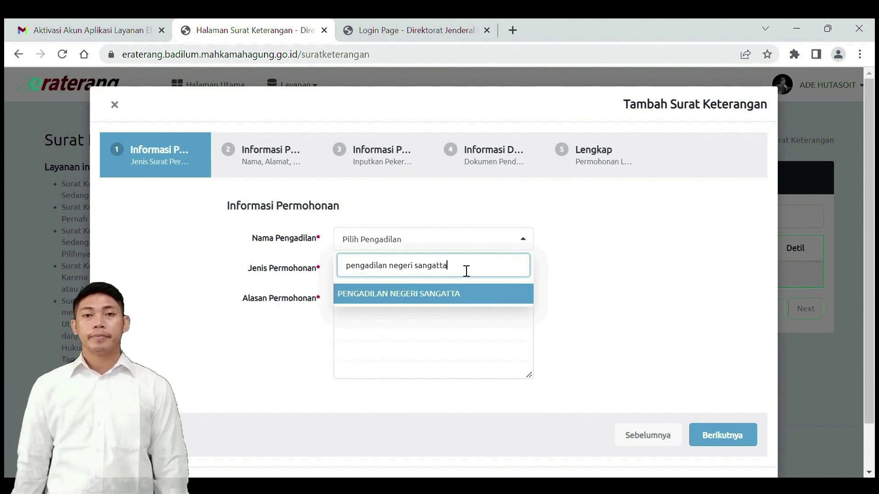
{"action": "left_click", "coordinate": [464, 295]}
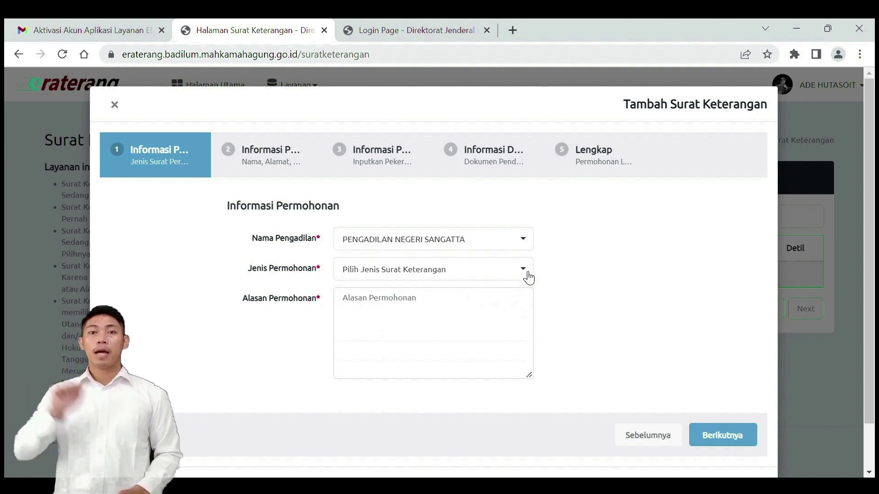
Step: Choose 'Surat Keterangan Tidak Pernah Sebagai Terpidana' with reason 'Persyaratan Untuk Mendaftar calon Kepala Desa'
{"action": "left_click", "coordinate": [528, 274]}
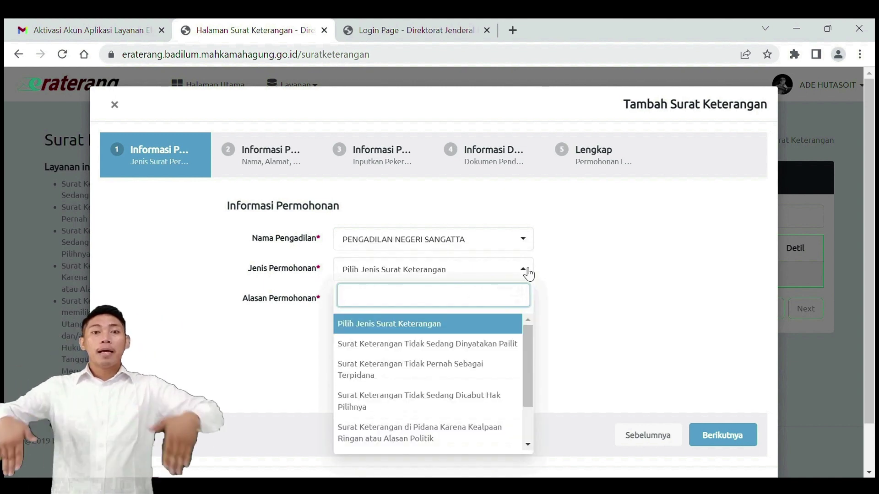
{"action": "left_click", "coordinate": [467, 371]}
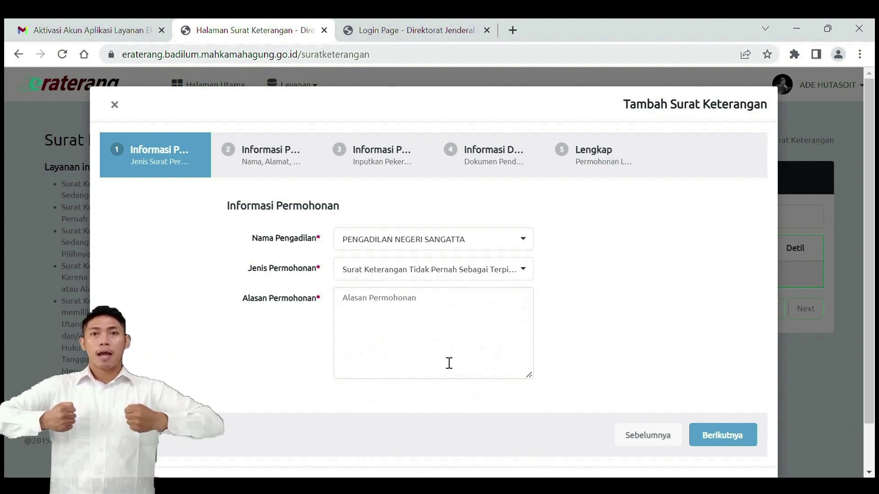
{"action": "left_click", "coordinate": [416, 317]}
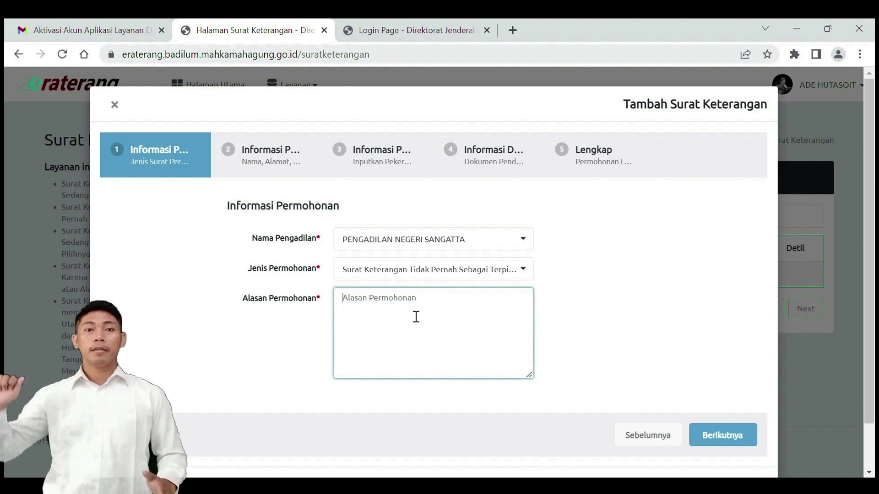
{"action": "type", "text": "Per"}
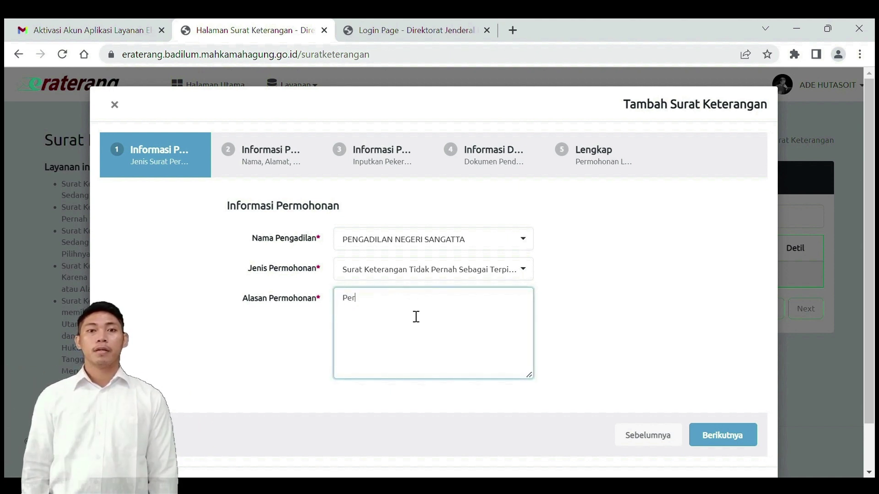
{"action": "type", "text": "syaratan Untuk Mendafta"}
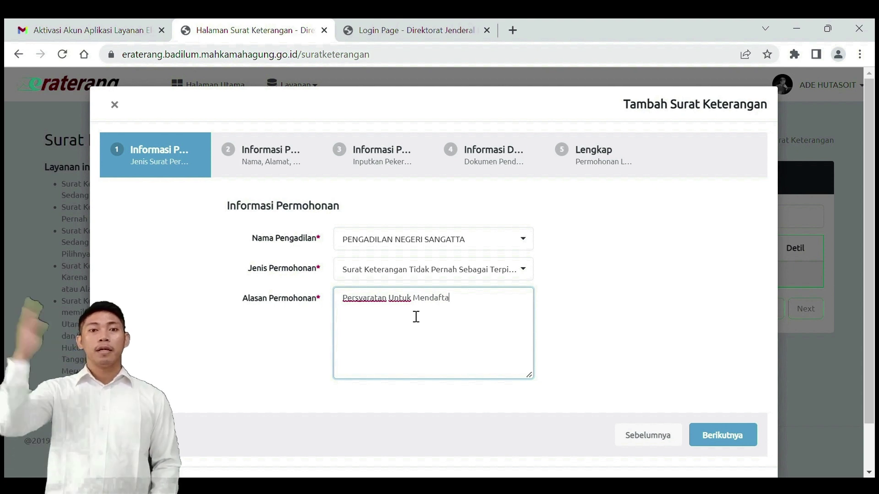
{"action": "type", "text": "r calon K"}
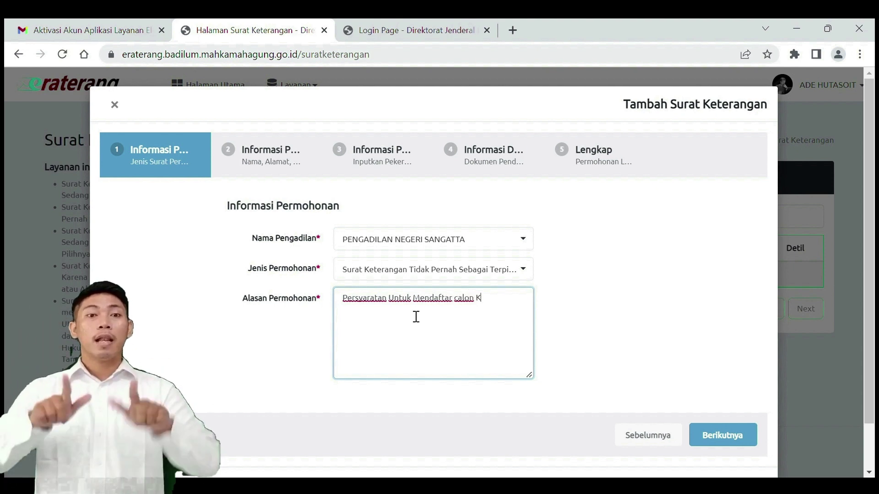
{"action": "type", "text": "epala Desa"}
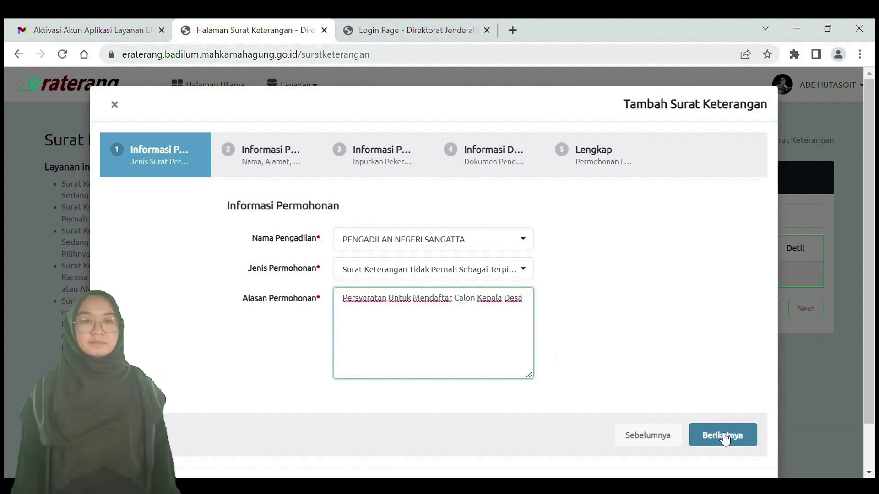
Step: Advance to the Informasi Pribadi step and enter the applicant's full name and remaining personal details
{"action": "left_click", "coordinate": [725, 437]}
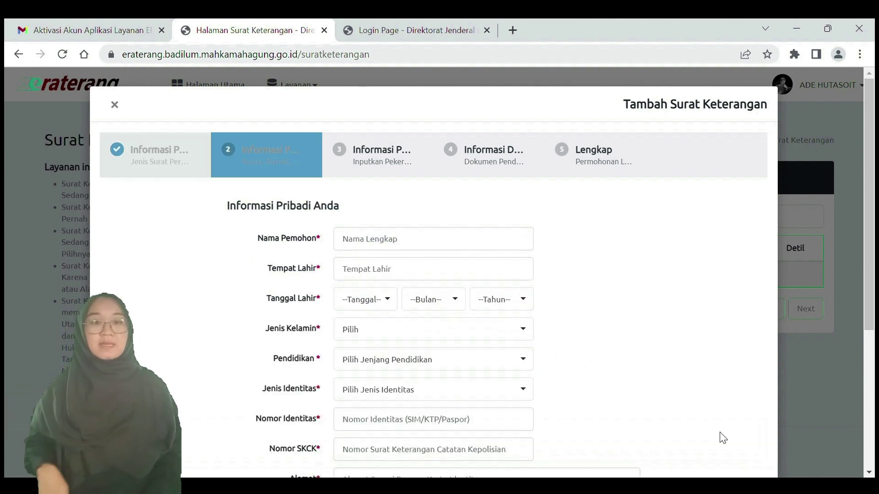
{"action": "left_click", "coordinate": [366, 246]}
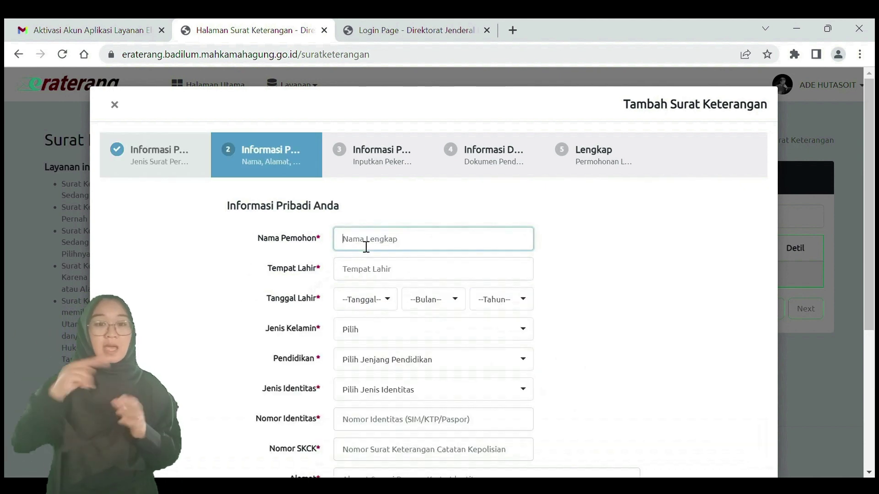
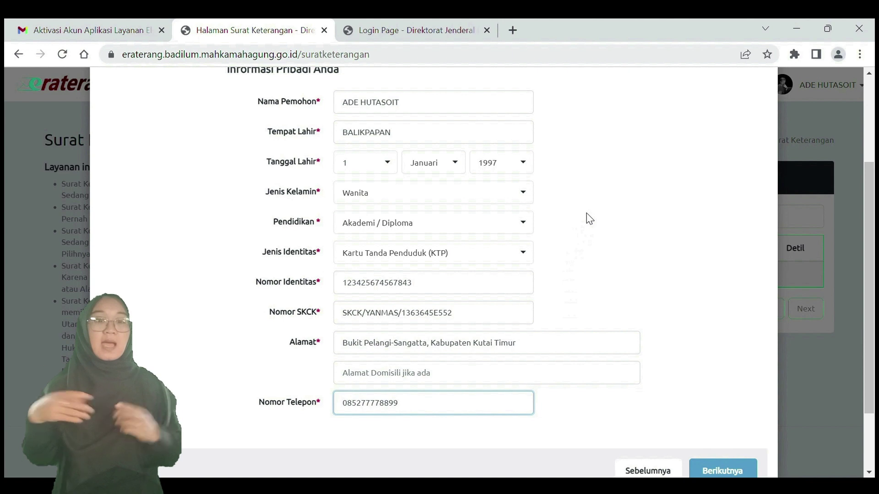
{"action": "scroll", "coordinate": [603, 210], "scroll_direction": "up", "scroll_amount": 2}
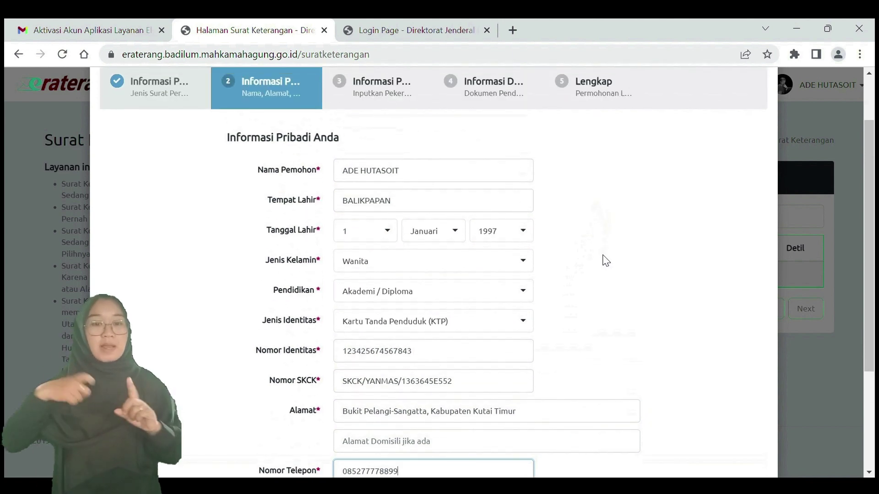
{"action": "scroll", "coordinate": [606, 260], "scroll_direction": "down", "scroll_amount": 2}
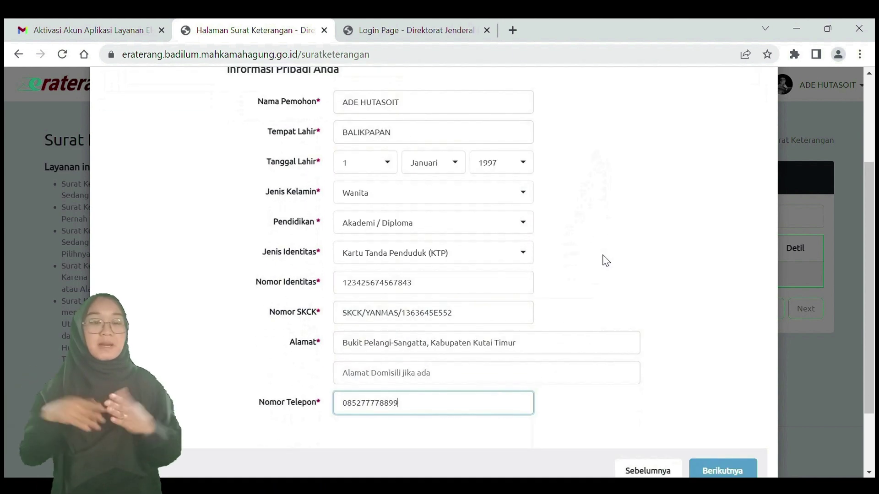
{"action": "scroll", "coordinate": [605, 261], "scroll_direction": "down", "scroll_amount": 2}
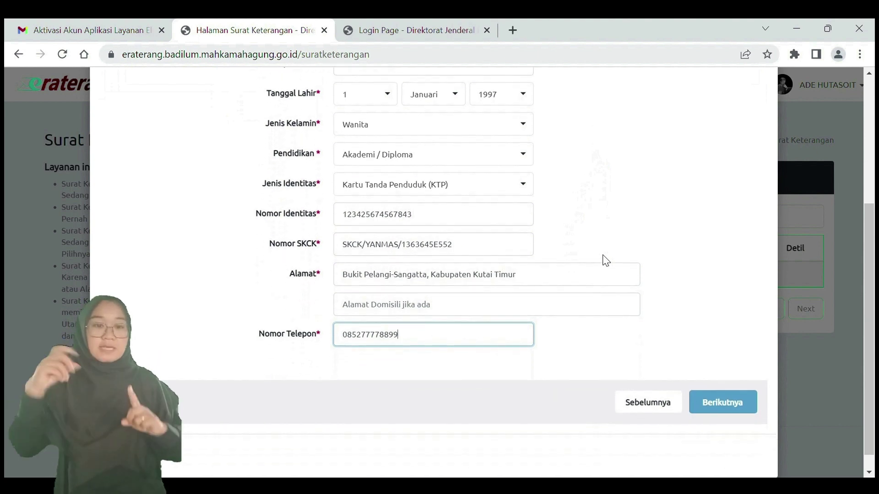
Step: Enter occupation 'Karyawan Swasta' and position 'Staff', then advance to the Dokumen Pendukung step
{"action": "left_click", "coordinate": [723, 405]}
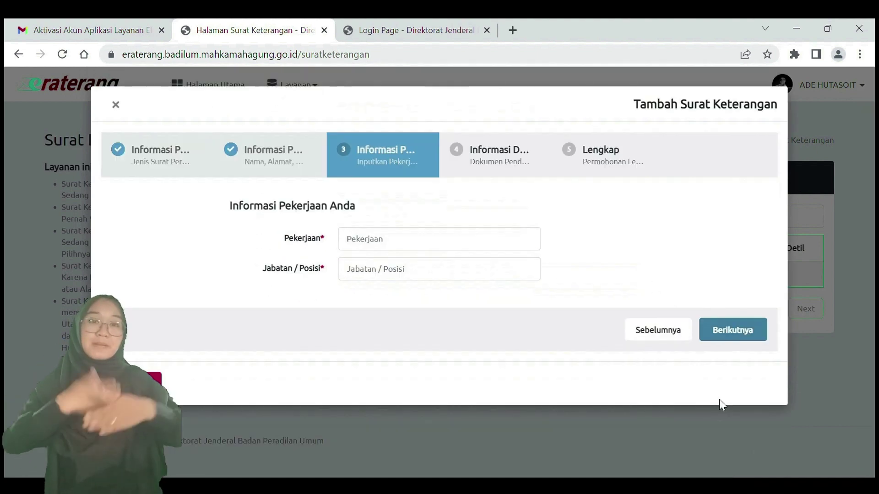
{"action": "left_click", "coordinate": [402, 247]}
{"action": "type", "text": "Karyawan Swasta"}
{"action": "left_click", "coordinate": [369, 270]}
{"action": "type", "text": "Staff"}
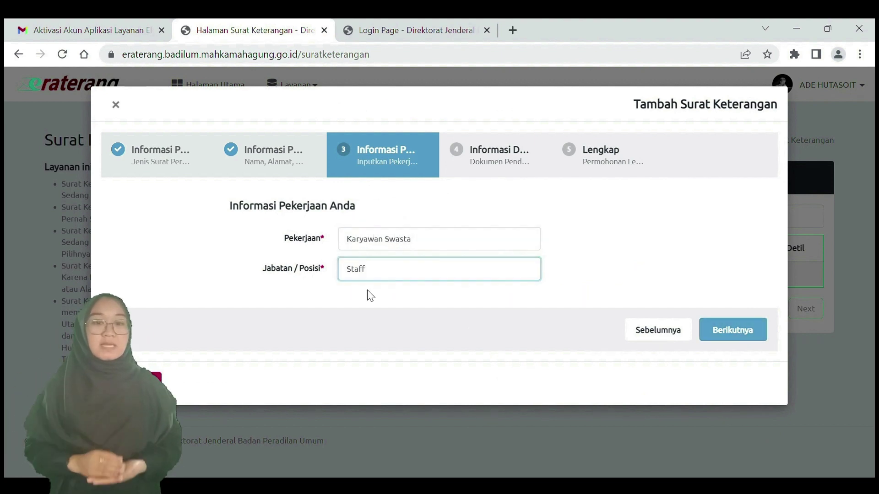
{"action": "left_click", "coordinate": [367, 290]}
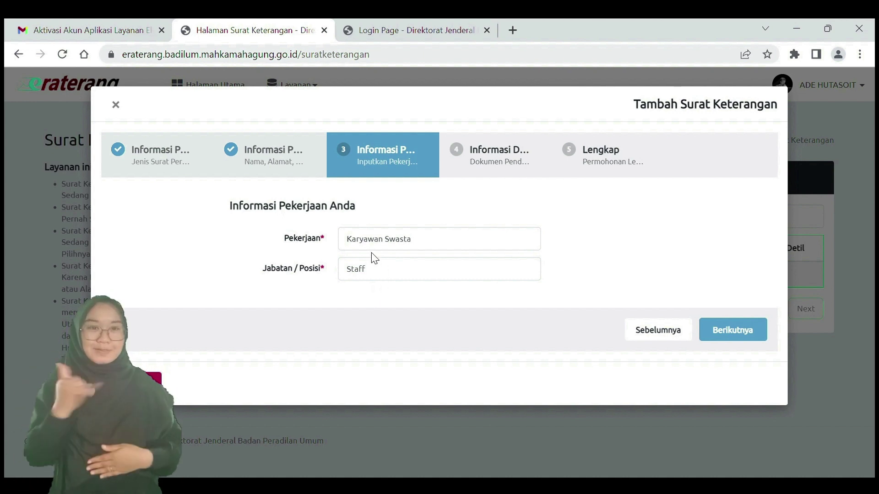
{"action": "left_click", "coordinate": [733, 330]}
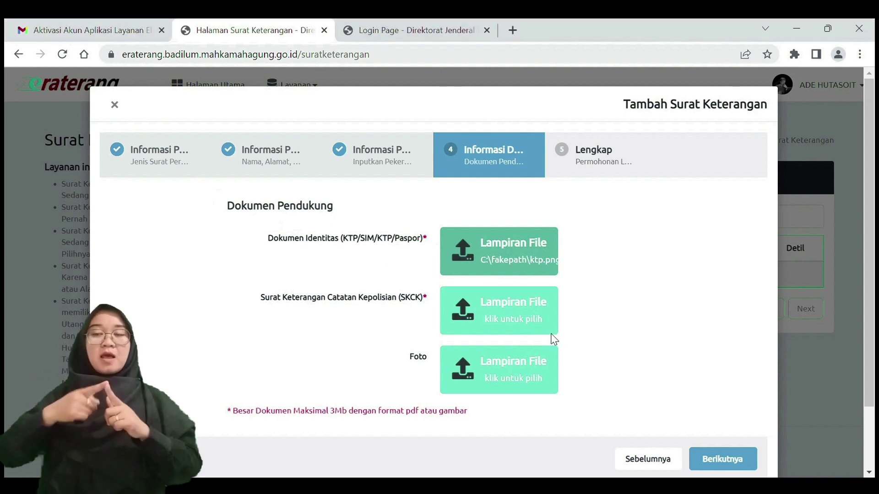
Step: Attach the SKCK file and advance to the Permohonan Lengkap step
{"action": "left_click", "coordinate": [512, 317]}
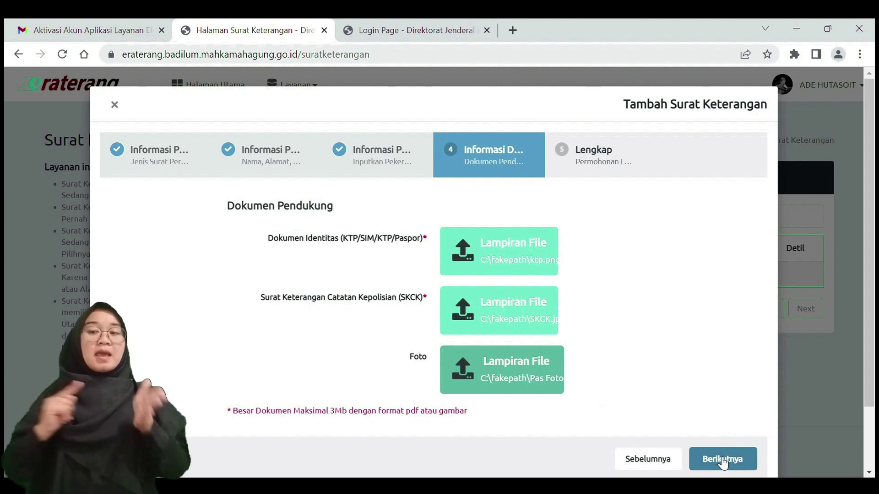
{"action": "left_click", "coordinate": [723, 460]}
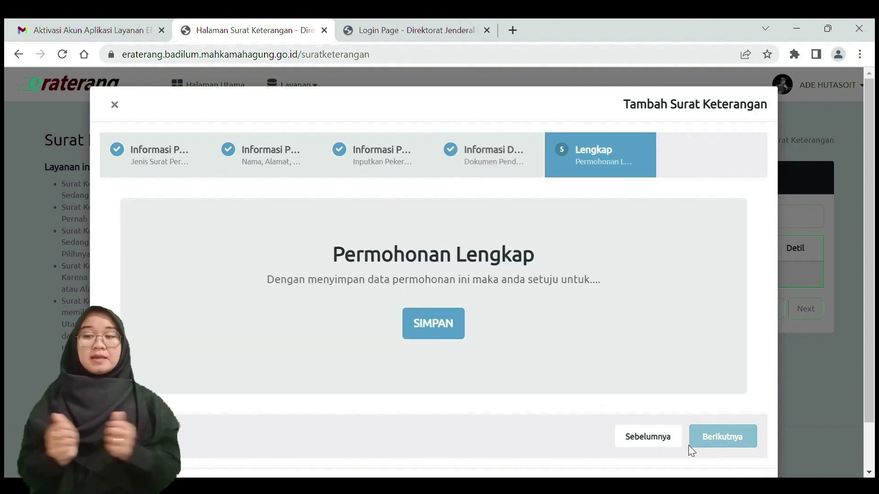
Step: Save the request with SIMPAN and confirm in the 'Simpan Data?' dialog
{"action": "left_click", "coordinate": [437, 324]}
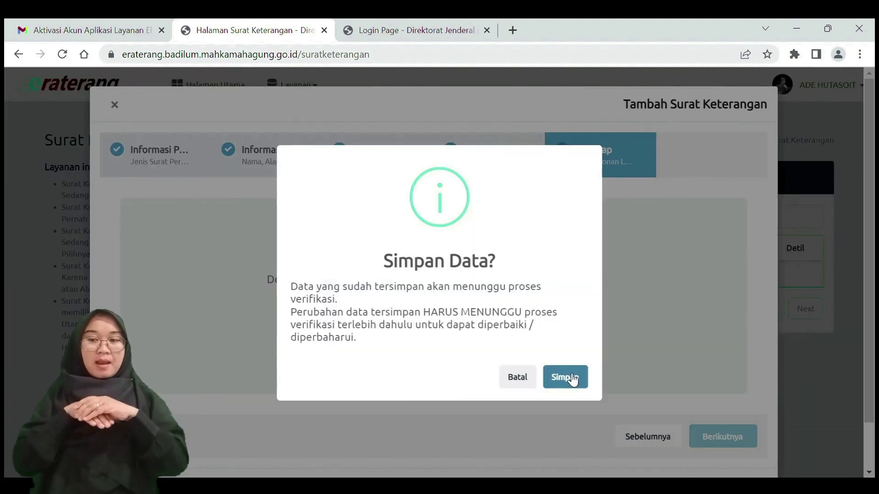
{"action": "left_click", "coordinate": [571, 378]}
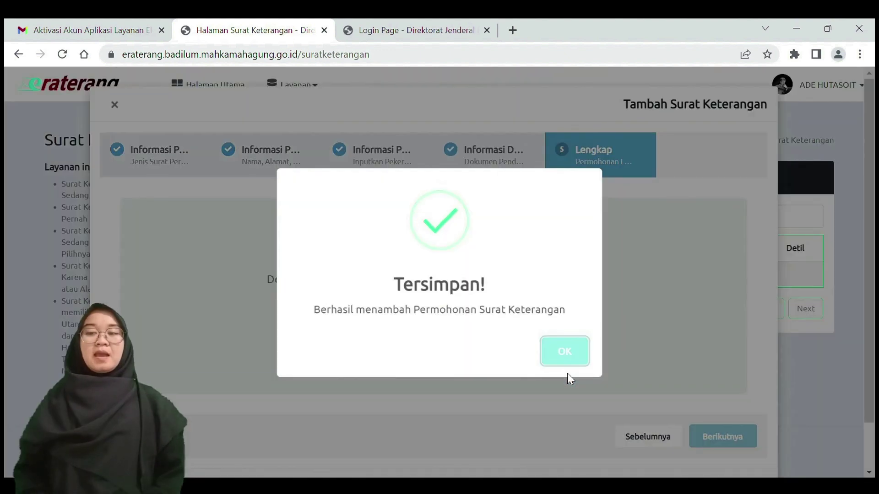
Step: Dismiss the Tersimpan! message and open the new request's print page from its Detil column
{"action": "left_click", "coordinate": [562, 350]}
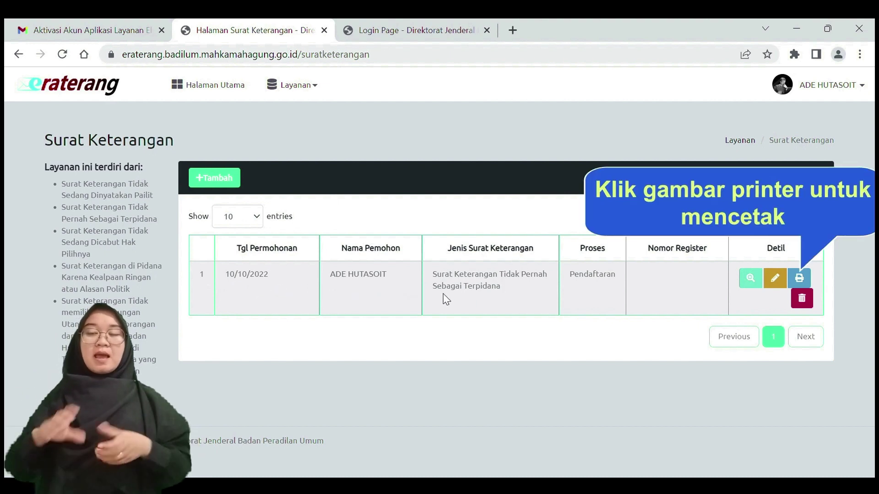
{"action": "left_click", "coordinate": [801, 278]}
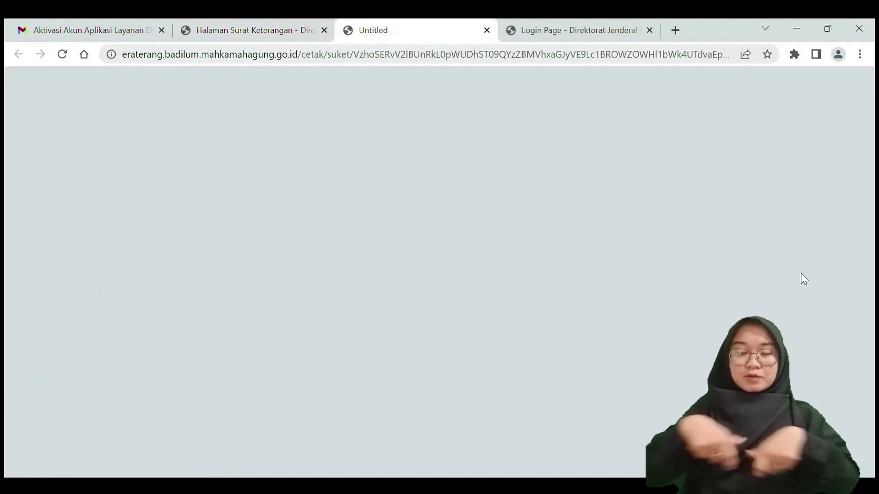